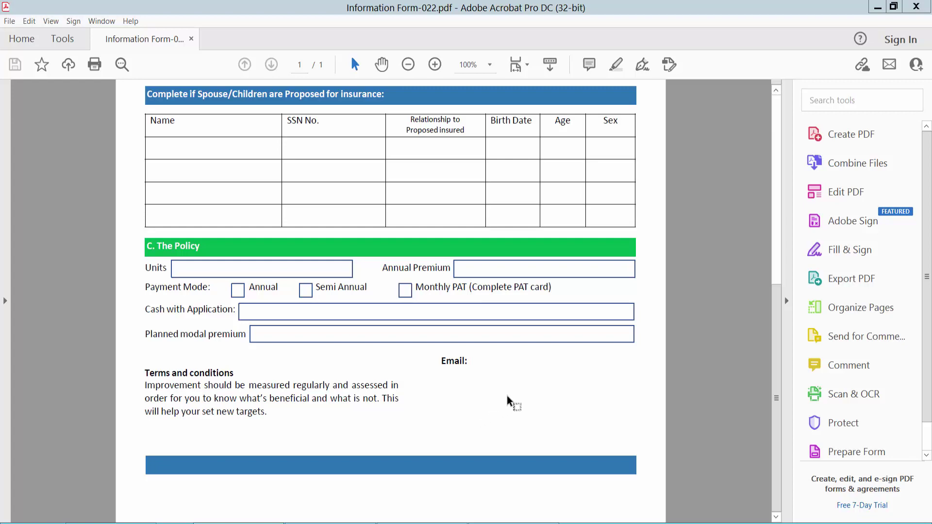
Step: Scroll back up to the top of the Information Form to look it over
{"action": "scroll", "coordinate": [510, 400], "scroll_direction": "up", "scroll_amount": 3}
{"action": "scroll", "coordinate": [510, 401], "scroll_direction": "up", "scroll_amount": 5}
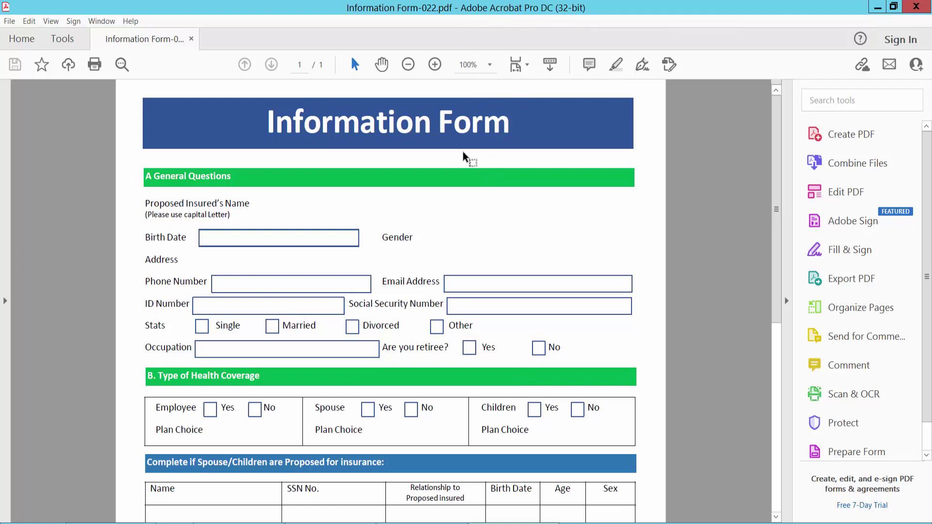
Step: Run Prepare Form with auto detection on the Information Form and review the detected fields
{"action": "left_click", "coordinate": [74, 43]}
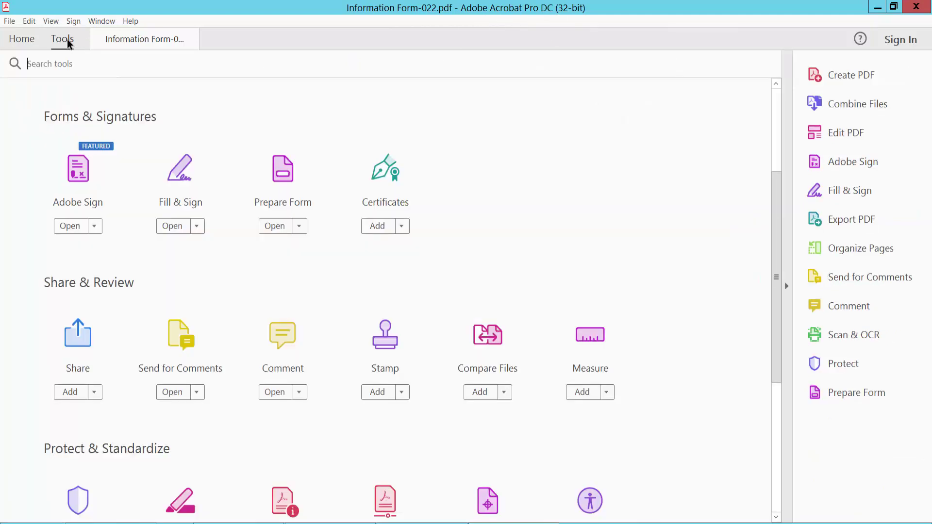
{"action": "scroll", "coordinate": [474, 197], "scroll_direction": "down", "scroll_amount": 1}
{"action": "scroll", "coordinate": [474, 197], "scroll_direction": "up", "scroll_amount": 2}
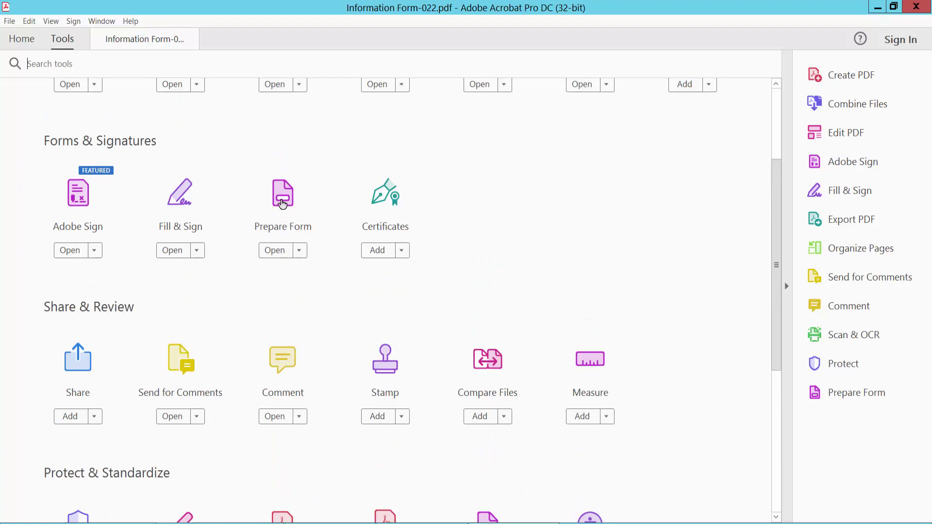
{"action": "left_click", "coordinate": [283, 204]}
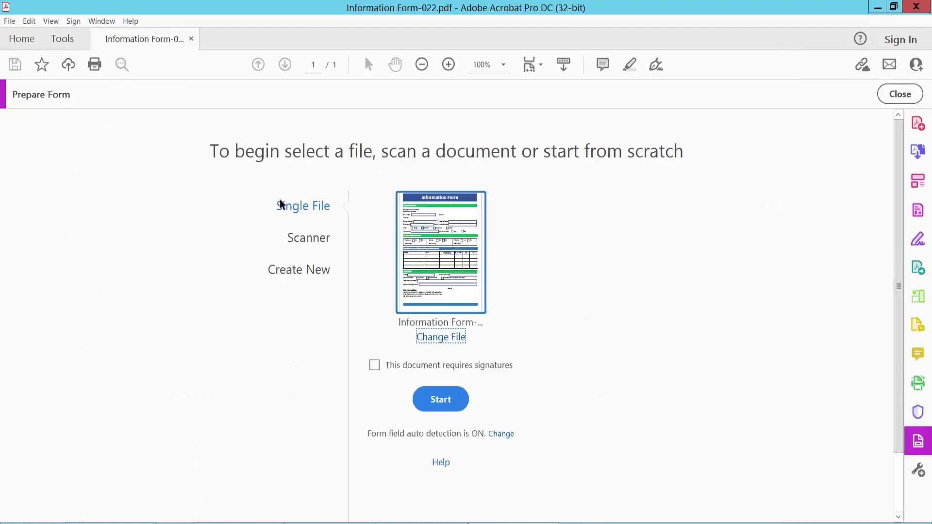
{"action": "left_click", "coordinate": [444, 405]}
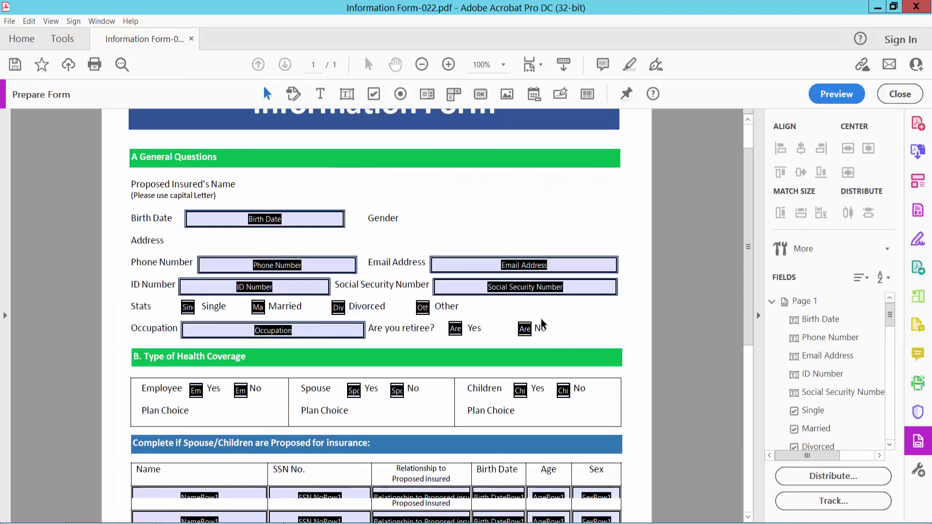
{"action": "scroll", "coordinate": [542, 321], "scroll_direction": "down", "scroll_amount": 5}
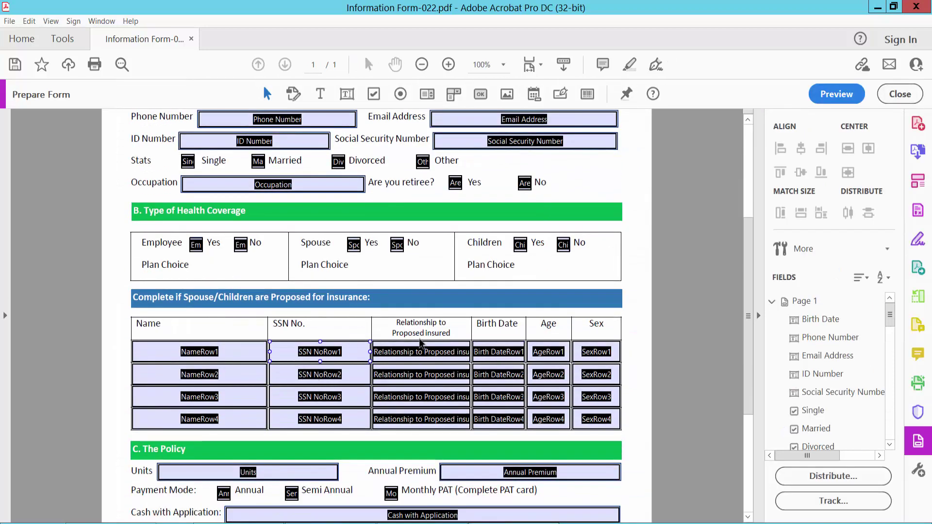
{"action": "scroll", "coordinate": [305, 465], "scroll_direction": "down", "scroll_amount": 2}
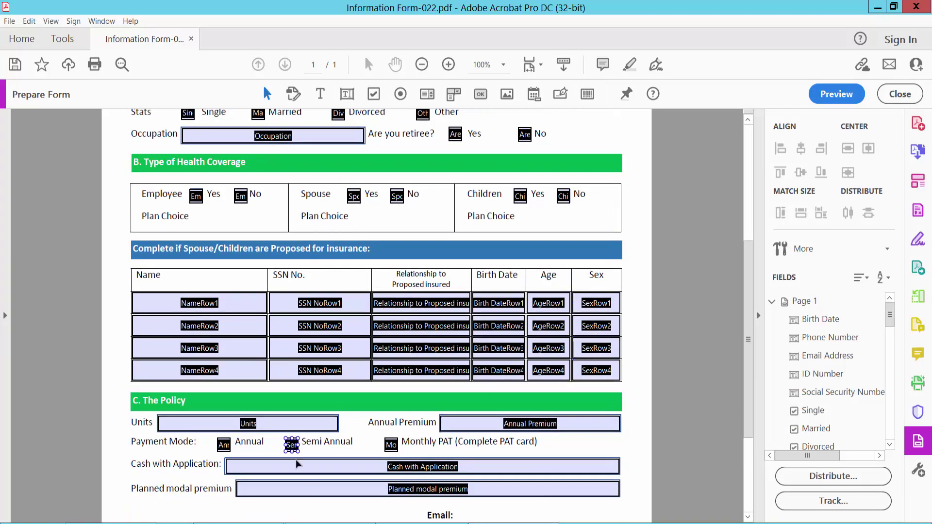
{"action": "scroll", "coordinate": [498, 316], "scroll_direction": "up", "scroll_amount": 8}
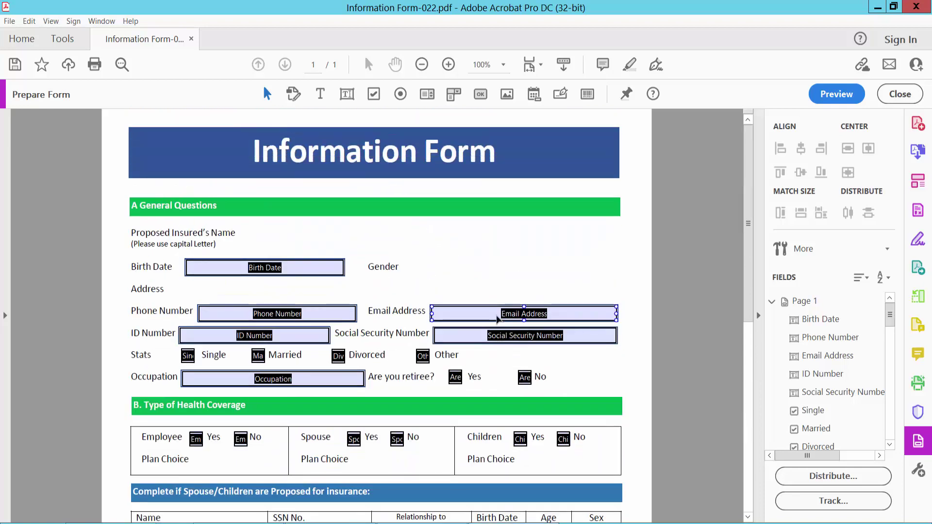
Step: Preview the form, entering '25' in Email Address and 'sdfs 3545sde' in the first SSN No. cell
{"action": "left_click", "coordinate": [836, 93]}
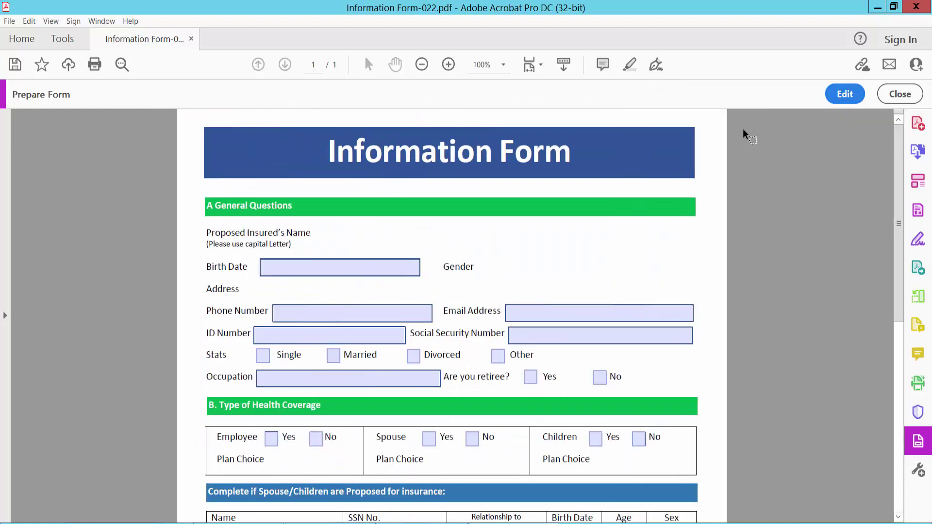
{"action": "scroll", "coordinate": [546, 260], "scroll_direction": "down", "scroll_amount": 2}
{"action": "left_click", "coordinate": [539, 264]}
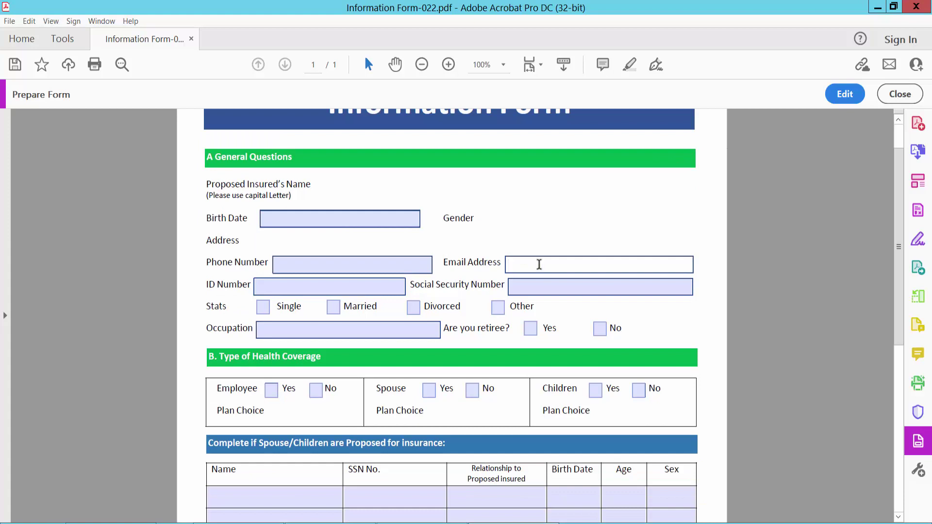
{"action": "type", "text": "25s tex"}
{"action": "scroll", "coordinate": [546, 411], "scroll_direction": "down", "scroll_amount": 7}
{"action": "left_click", "coordinate": [380, 330]}
{"action": "type", "text": "sdfs 35"}
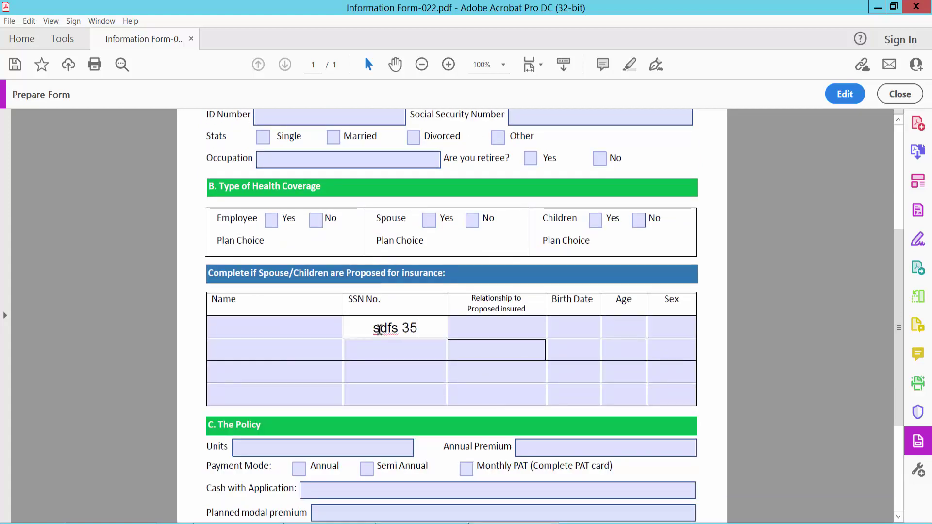
{"action": "type", "text": "45sde"}
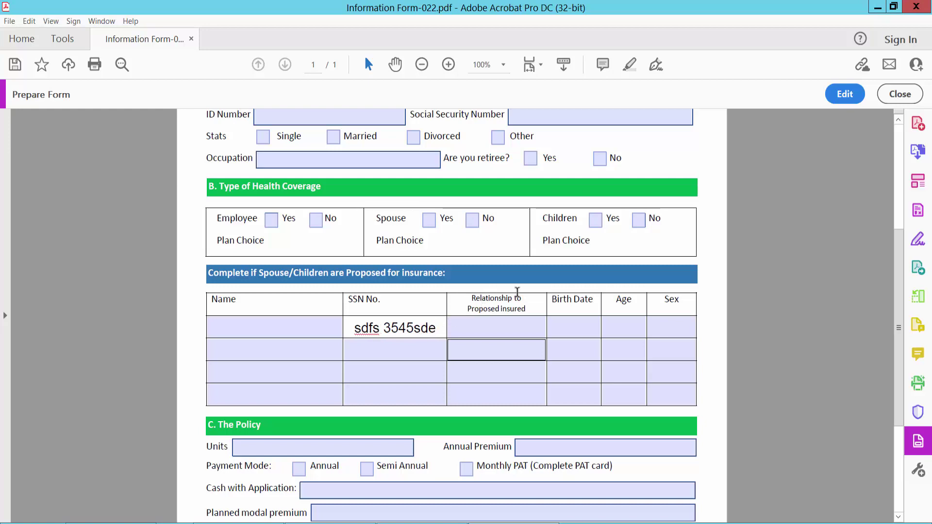
{"action": "scroll", "coordinate": [518, 291], "scroll_direction": "up", "scroll_amount": 5}
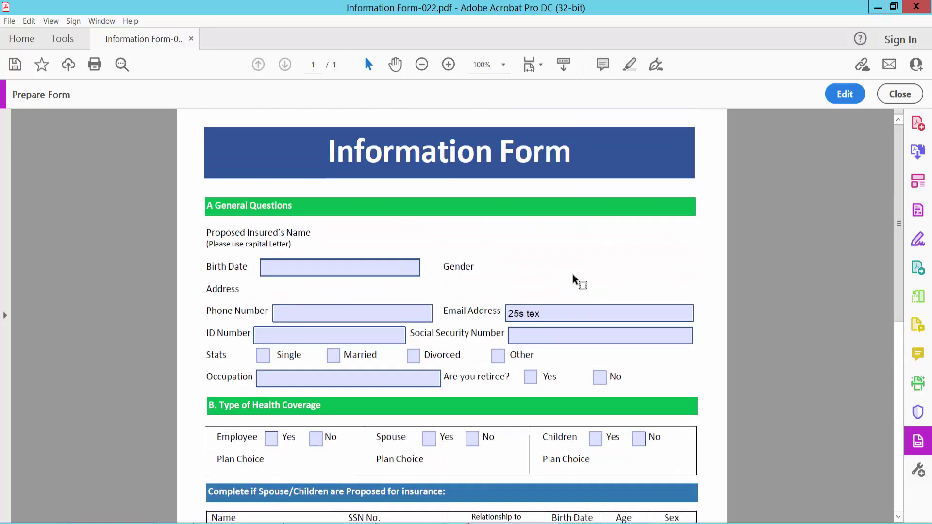
{"action": "scroll", "coordinate": [580, 273], "scroll_direction": "up", "scroll_amount": 3, "text": "ctrl"}
{"action": "scroll", "coordinate": [580, 273], "scroll_direction": "up", "scroll_amount": 2}
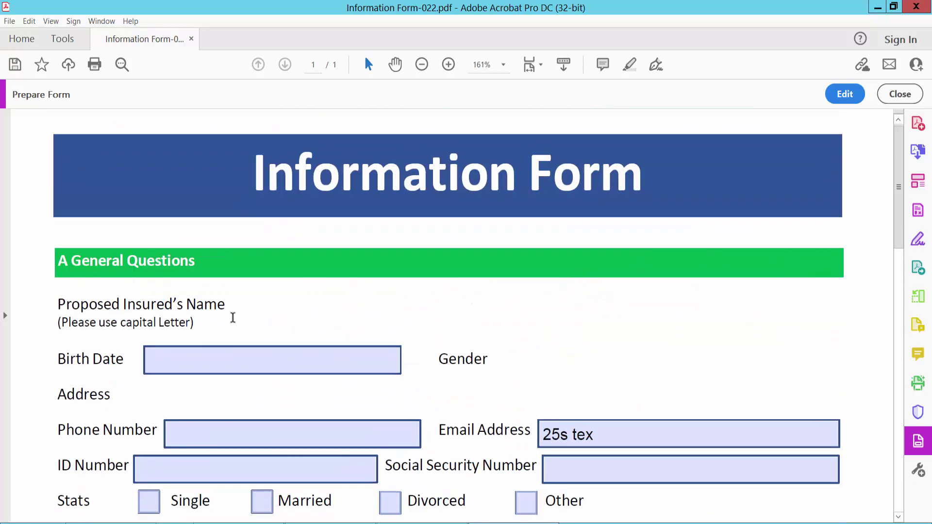
Step: Back in edit mode, draw text field Text12 beside Proposed Insured's Name
{"action": "left_click", "coordinate": [845, 94]}
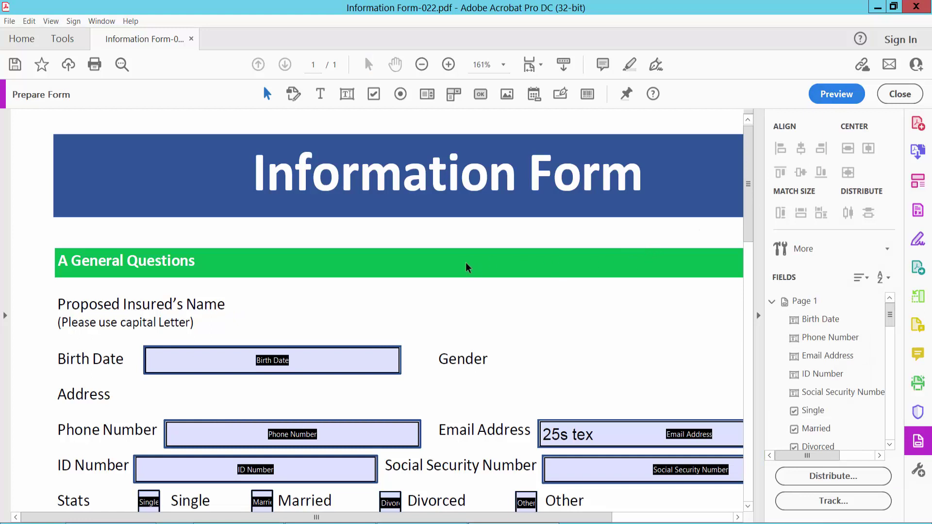
{"action": "left_click", "coordinate": [346, 95]}
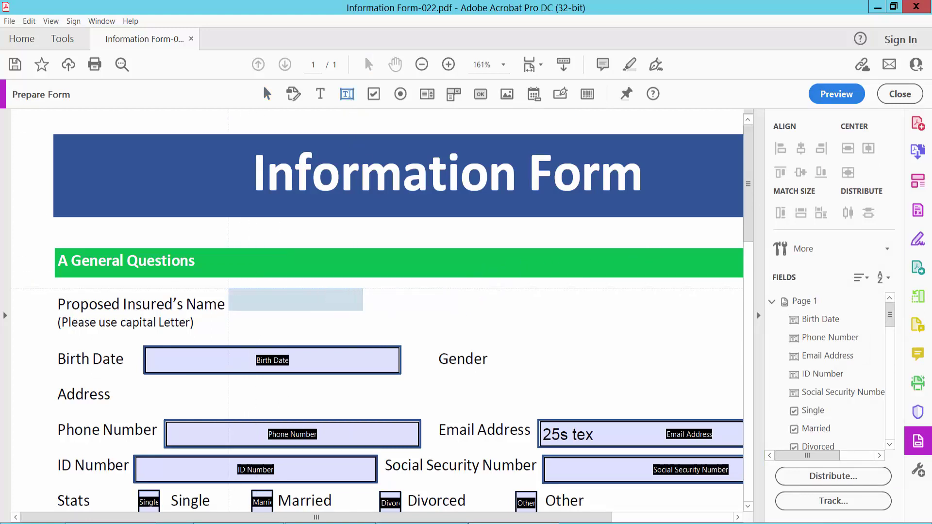
{"action": "left_click_drag", "start_coordinate": [379, 314], "coordinate": [591, 320]}
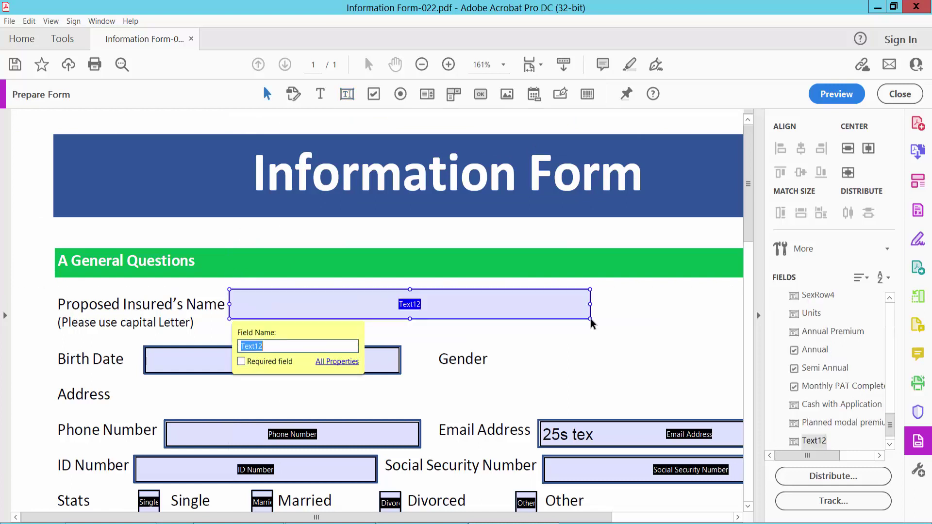
Step: Give Text12 a light green border, white fill, Auto font size and black Helvetica text
{"action": "double_click", "coordinate": [365, 306]}
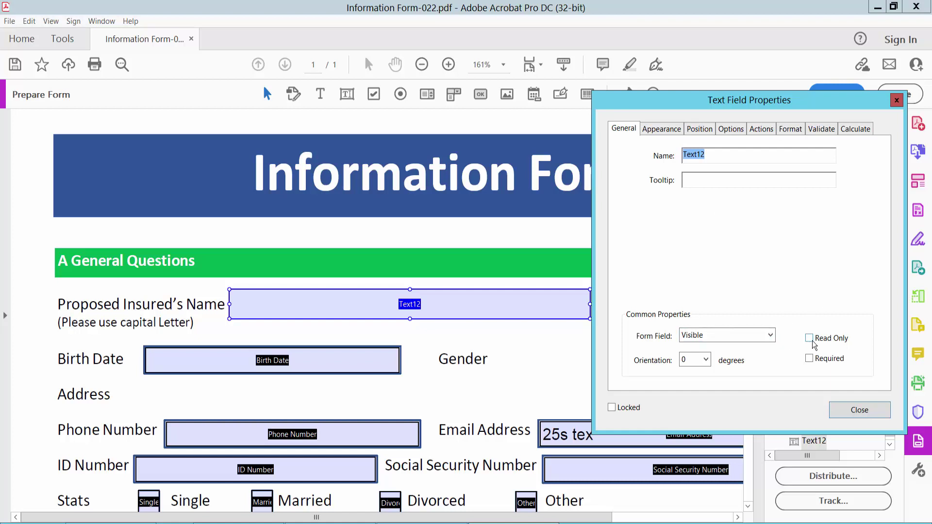
{"action": "left_click", "coordinate": [664, 130]}
{"action": "left_click", "coordinate": [694, 176]}
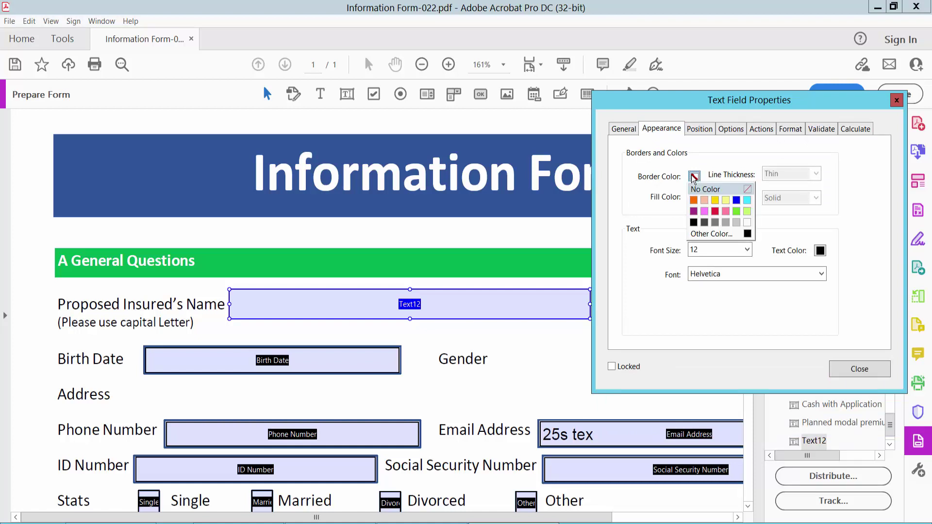
{"action": "left_click", "coordinate": [747, 212]}
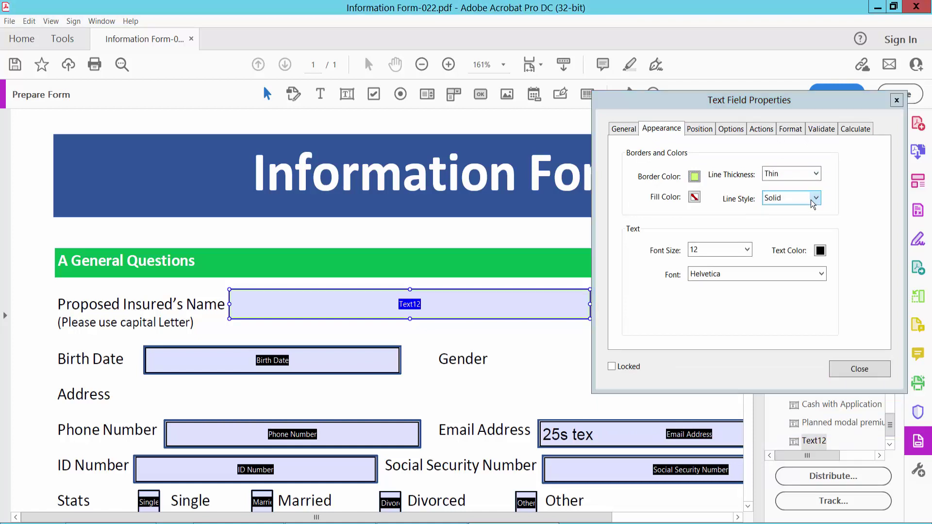
{"action": "left_click", "coordinate": [694, 197]}
{"action": "left_click", "coordinate": [748, 243]}
{"action": "left_click", "coordinate": [748, 251]}
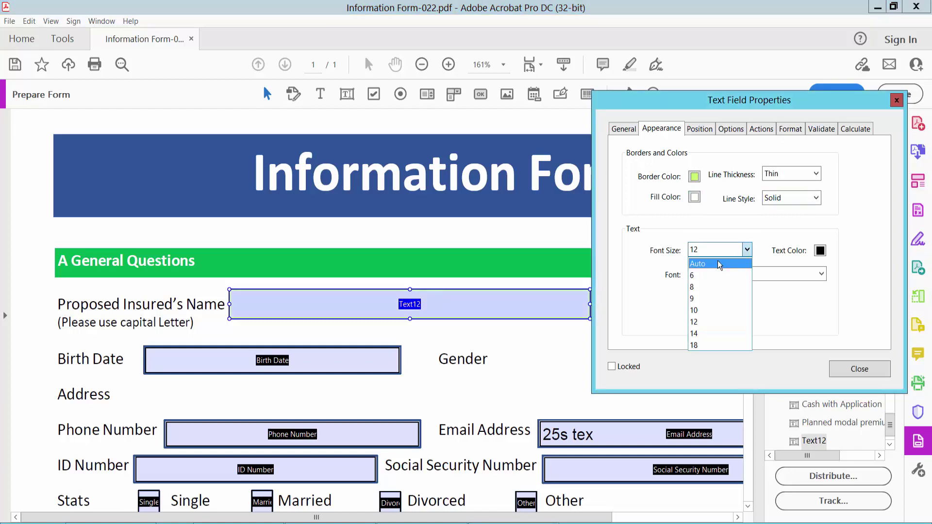
{"action": "left_click", "coordinate": [717, 263]}
{"action": "left_click", "coordinate": [820, 251]}
{"action": "left_click", "coordinate": [820, 285]}
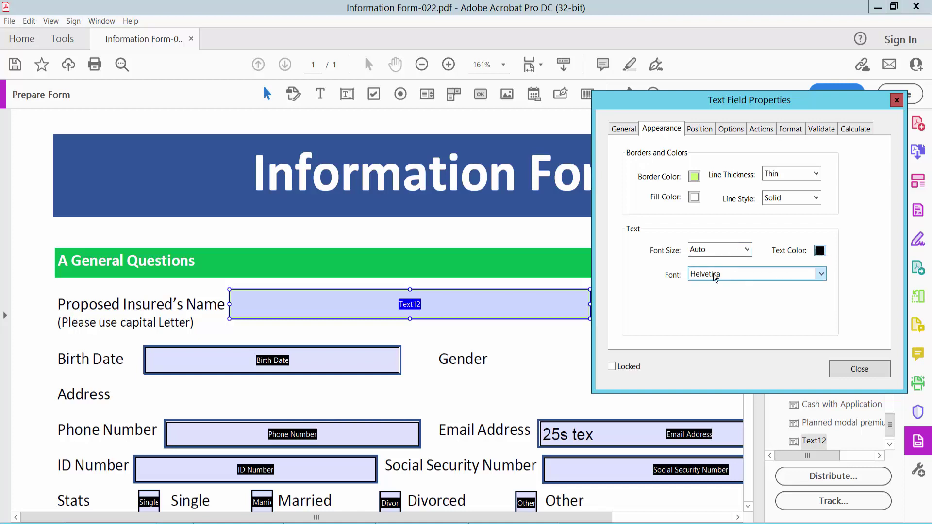
{"action": "left_click", "coordinate": [820, 274]}
{"action": "left_click", "coordinate": [820, 275]}
Step: Set Text12's text alignment to Center
{"action": "left_click", "coordinate": [733, 132]}
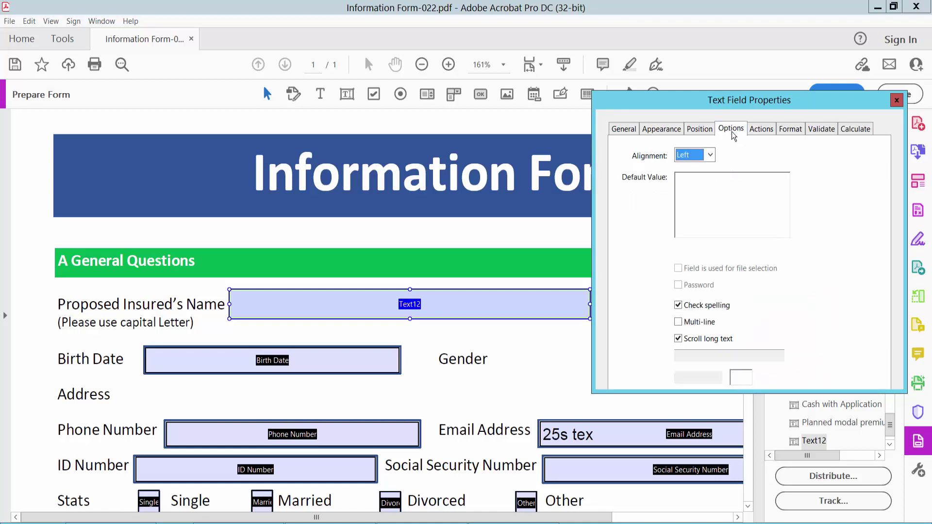
{"action": "left_click", "coordinate": [711, 156]}
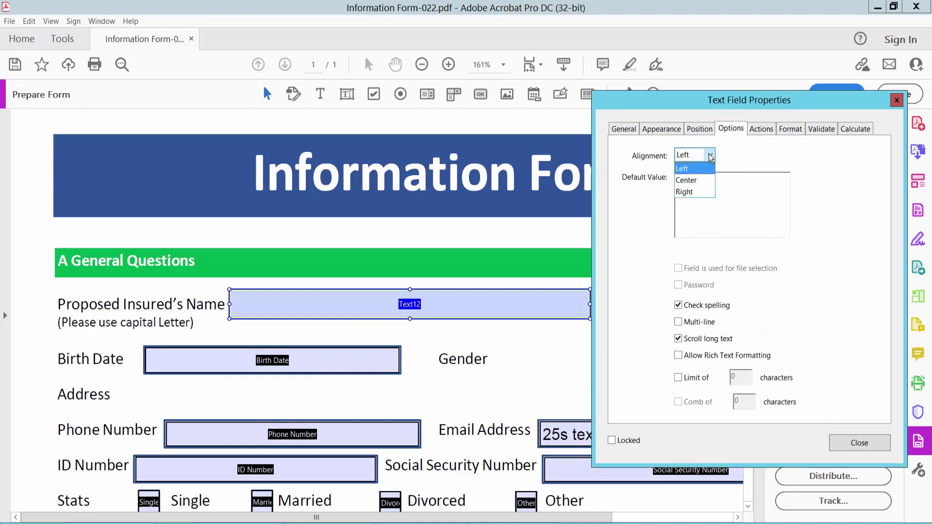
{"action": "left_click", "coordinate": [695, 184]}
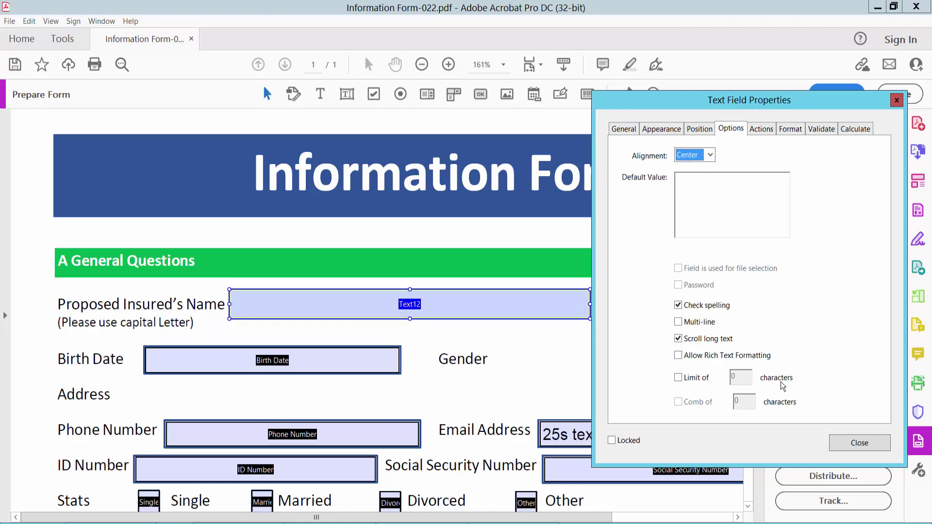
Step: Preview the form and enter 'text type' in the new Proposed Insured's Name field
{"action": "left_click", "coordinate": [858, 446]}
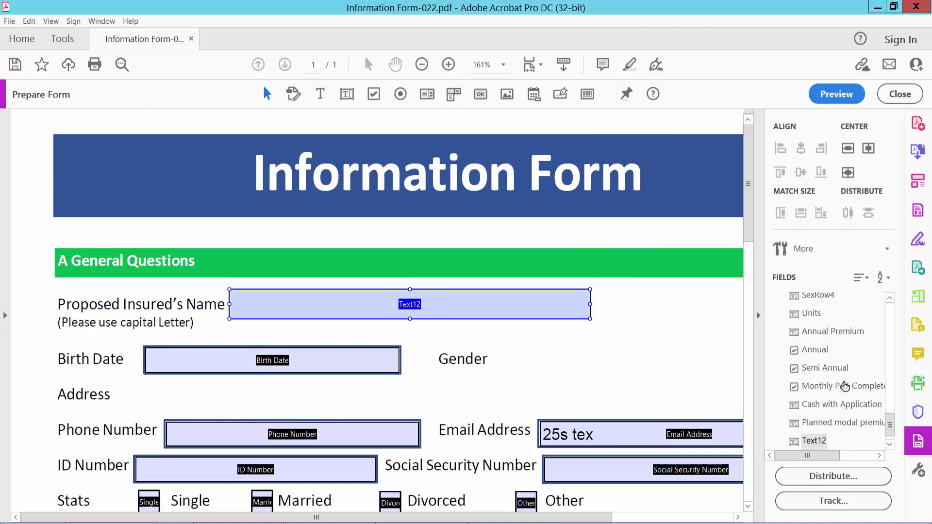
{"action": "left_click", "coordinate": [837, 93]}
{"action": "left_click", "coordinate": [349, 305]}
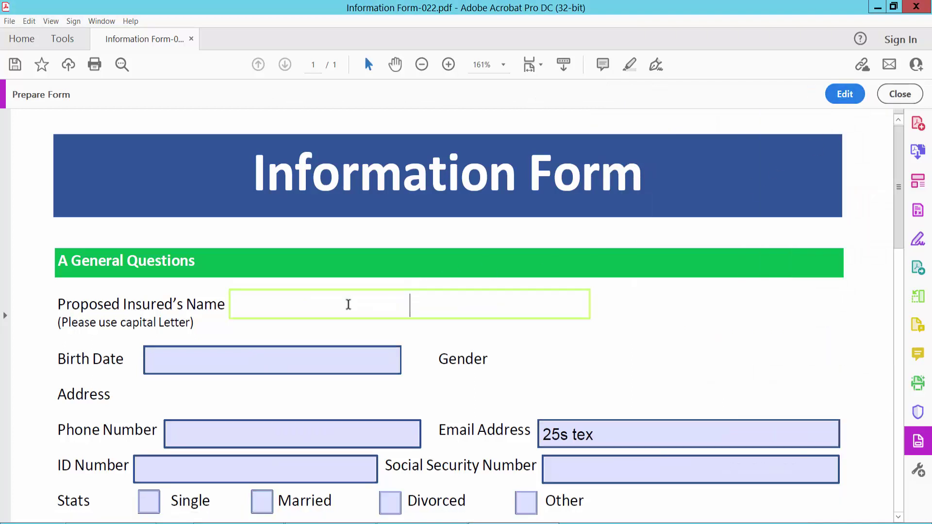
{"action": "type", "text": "text type"}
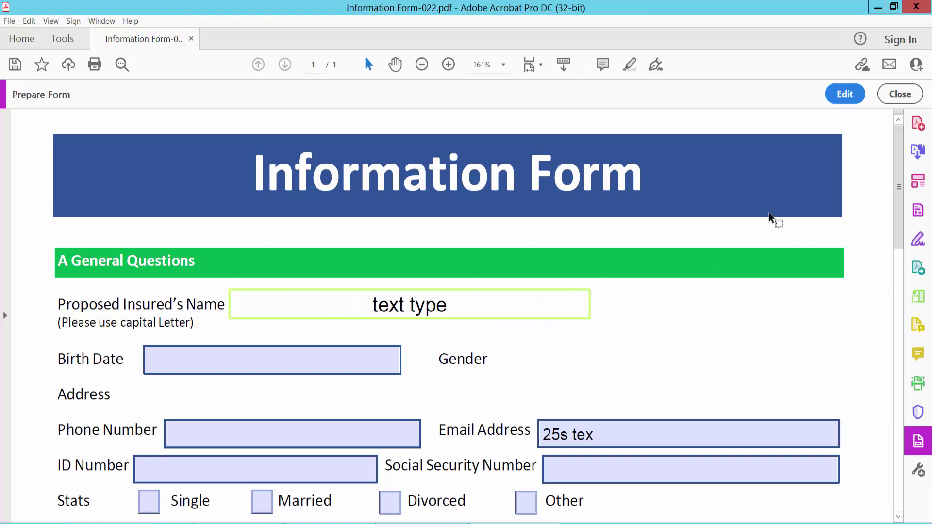
Step: Return to editing and draw drop-down field Dropdown13 beside the Gender label
{"action": "left_click", "coordinate": [845, 94]}
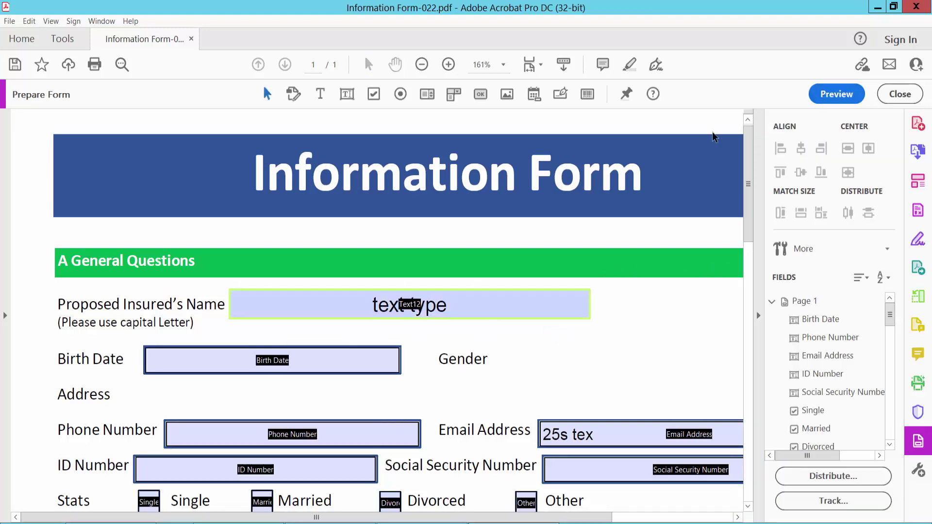
{"action": "left_click_drag", "start_coordinate": [502, 519], "coordinate": [593, 495]}
{"action": "scroll", "coordinate": [653, 312], "scroll_direction": "down", "scroll_amount": 1}
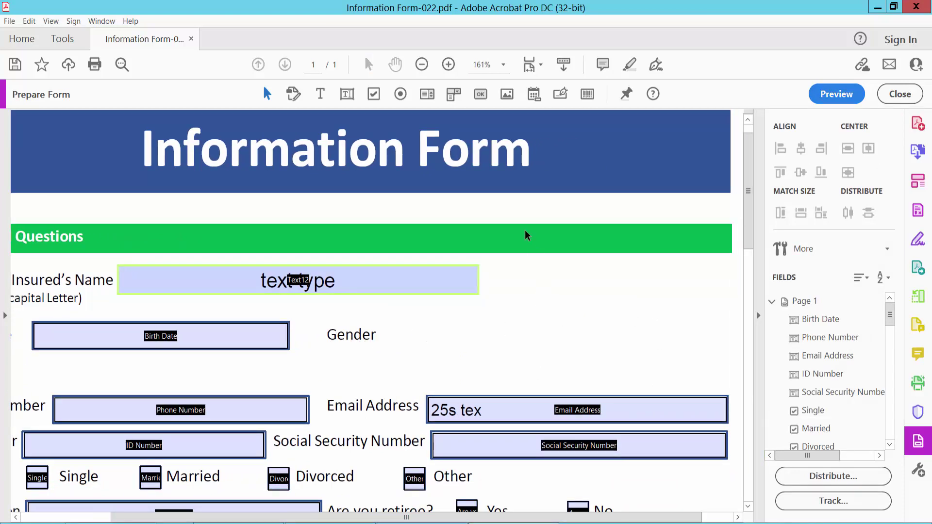
{"action": "left_click", "coordinate": [455, 95]}
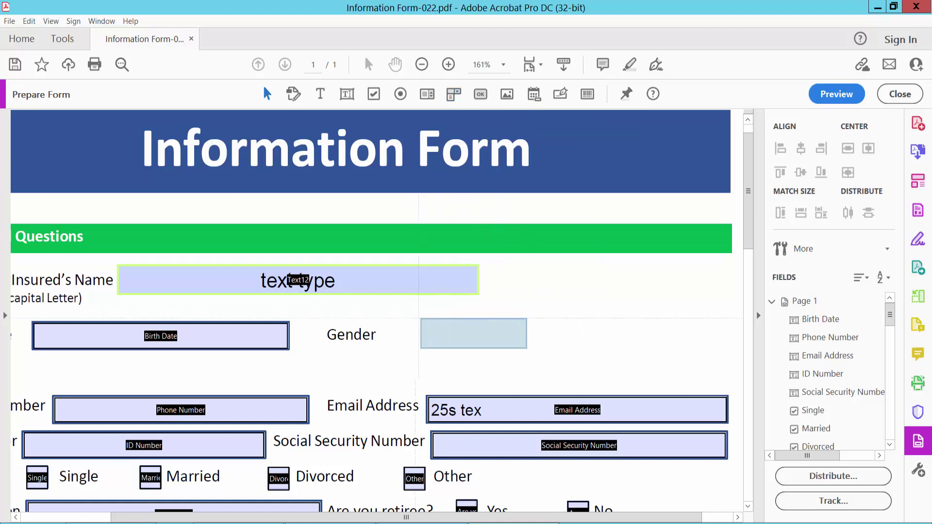
{"action": "left_click_drag", "start_coordinate": [387, 321], "coordinate": [515, 350]}
Step: In Dropdown13's properties, set the font size to Auto and the border colour to red
{"action": "right_click", "coordinate": [469, 336]}
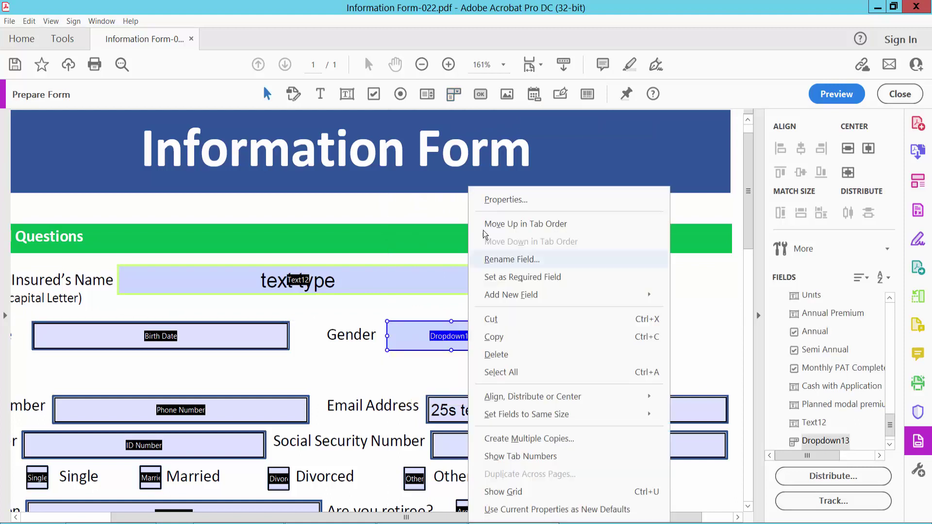
{"action": "left_click", "coordinate": [497, 196]}
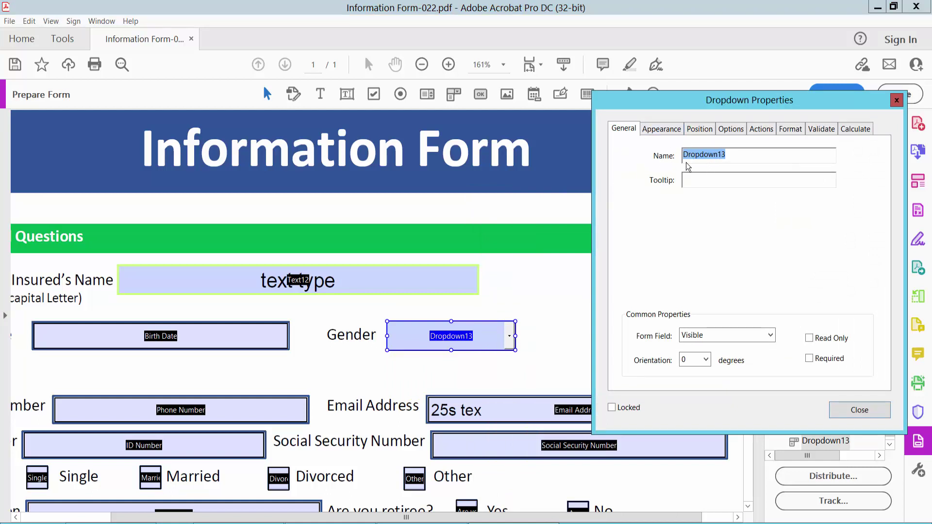
{"action": "left_click", "coordinate": [671, 135]}
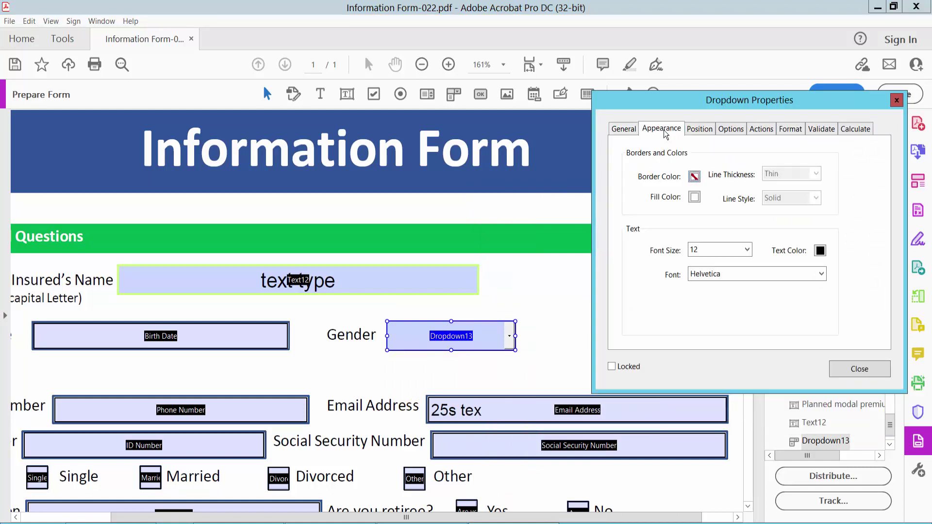
{"action": "left_click", "coordinate": [746, 250]}
{"action": "left_click", "coordinate": [721, 257]}
{"action": "left_click", "coordinate": [694, 178]}
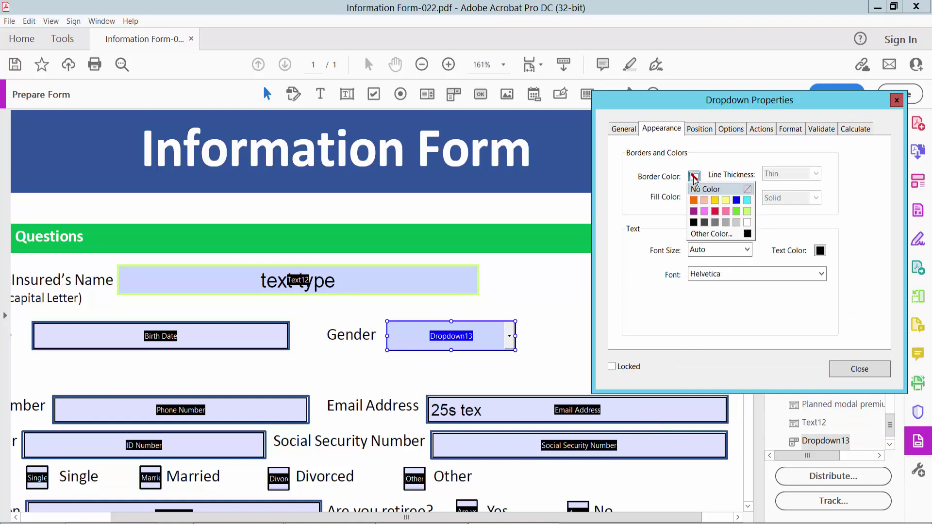
{"action": "left_click", "coordinate": [716, 211]}
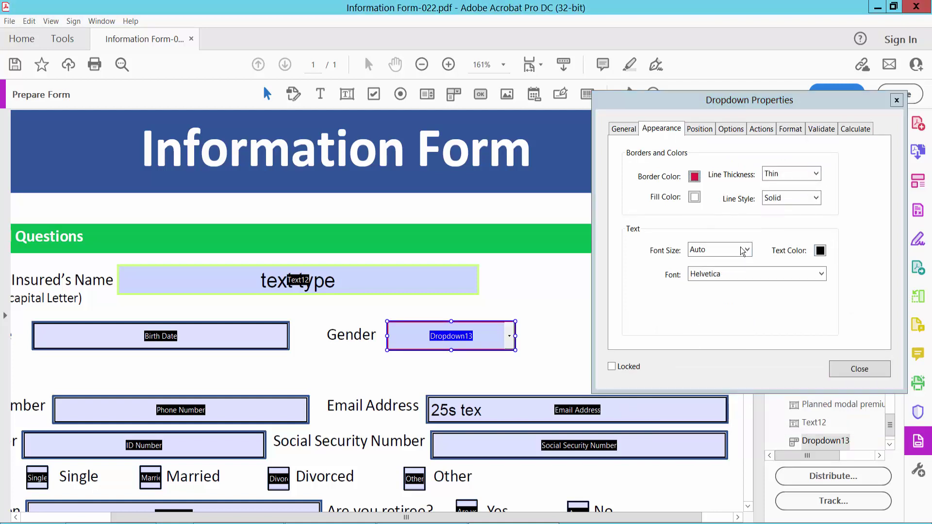
Step: Add Male, Female and Other as Dropdown13's items with export values 1, 2 and 3
{"action": "left_click", "coordinate": [730, 130]}
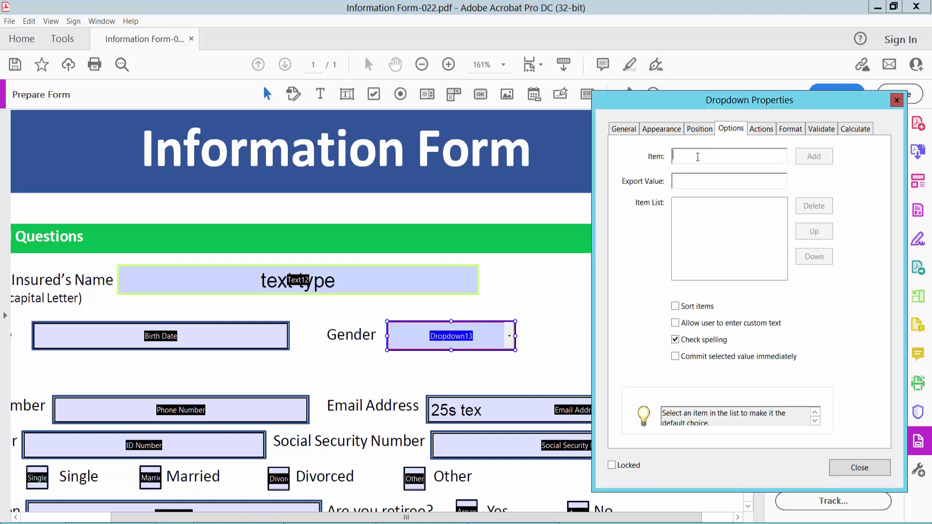
{"action": "type", "text": "Male"}
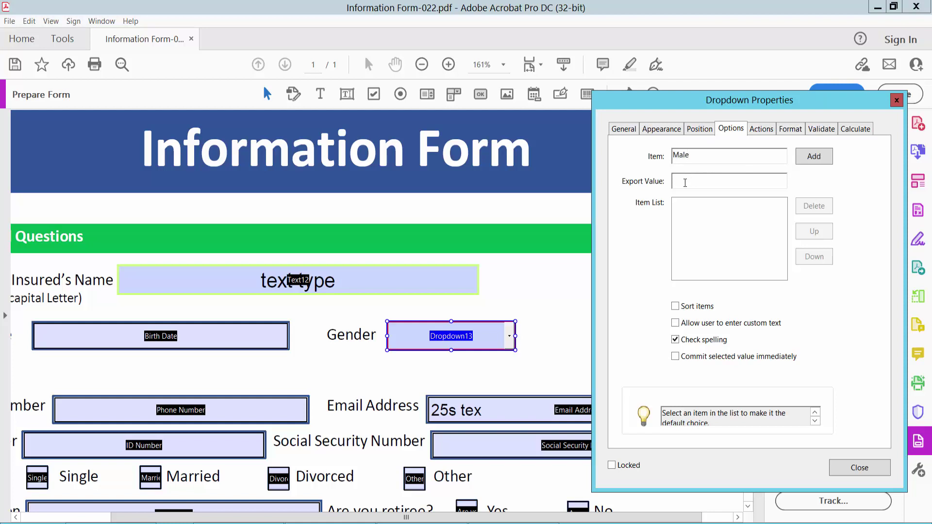
{"action": "left_click", "coordinate": [821, 156]}
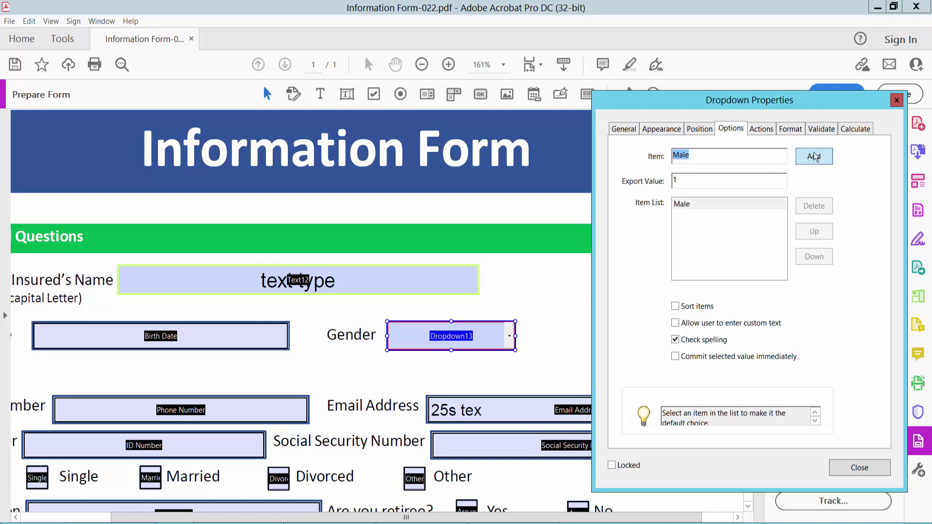
{"action": "left_click_drag", "start_coordinate": [693, 157], "coordinate": [672, 154]}
{"action": "type", "text": "Fel"}
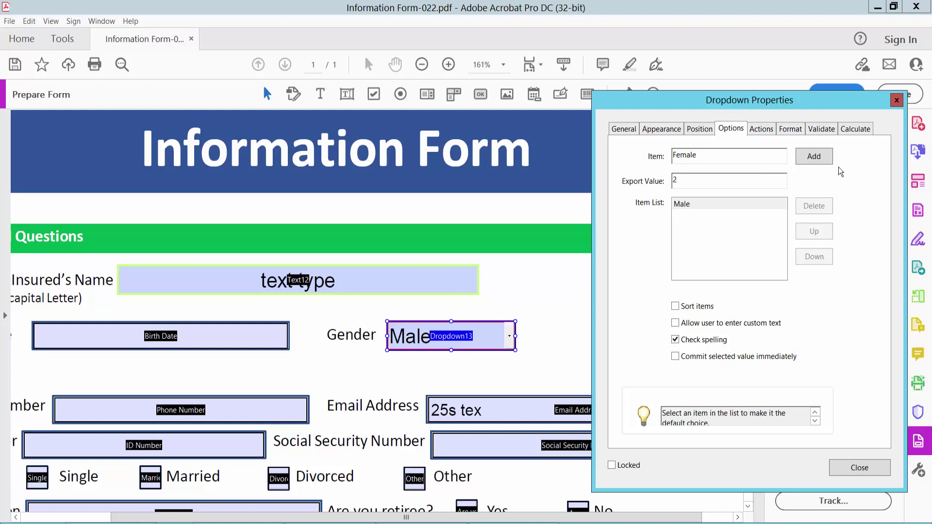
{"action": "left_click", "coordinate": [826, 158]}
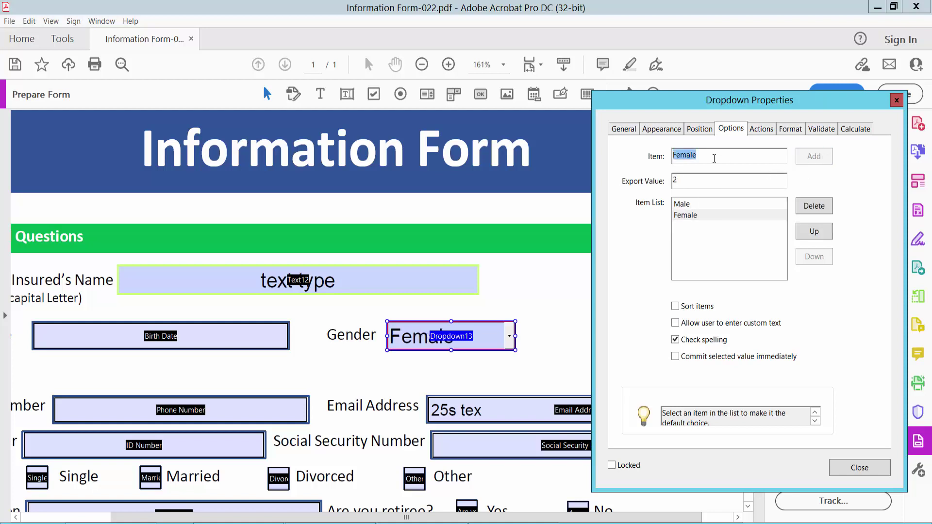
{"action": "type", "text": "Other"}
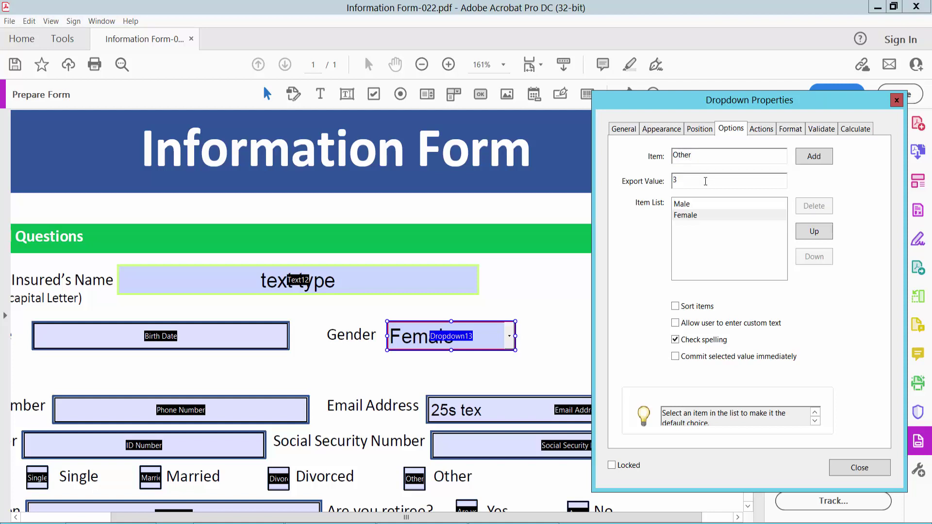
{"action": "left_click", "coordinate": [813, 157]}
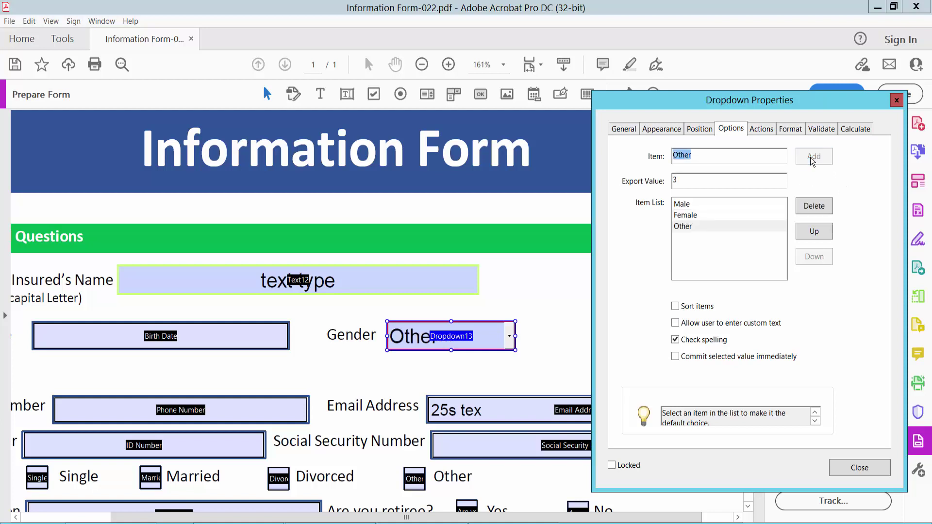
Step: Preview the form and pick Male, Female, Other, then Male again from the Gender drop-down
{"action": "left_click", "coordinate": [860, 469]}
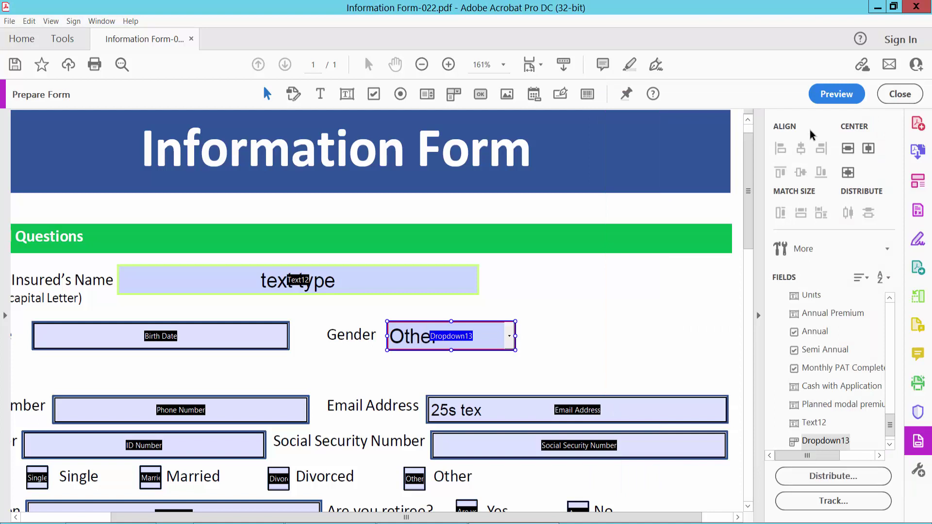
{"action": "left_click", "coordinate": [836, 95]}
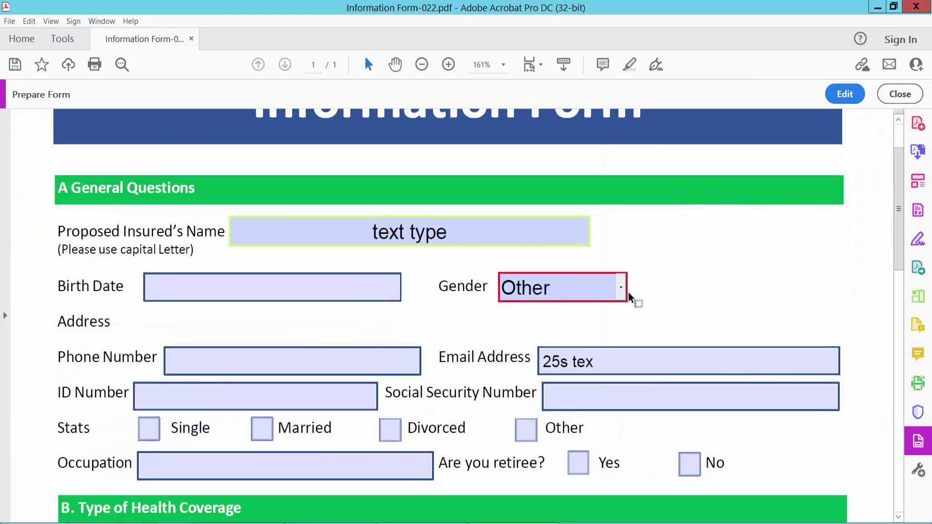
{"action": "left_click", "coordinate": [622, 290]}
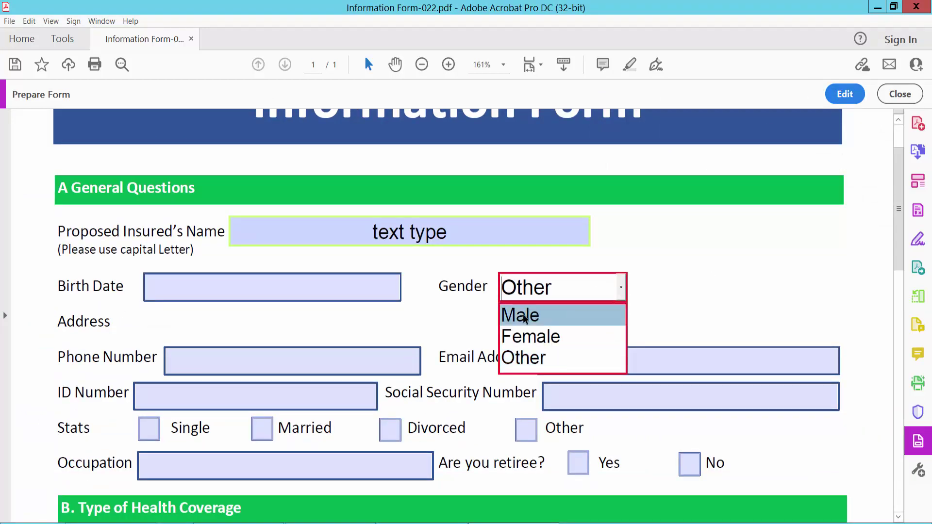
{"action": "left_click", "coordinate": [524, 316]}
{"action": "scroll", "coordinate": [685, 240], "scroll_direction": "down", "scroll_amount": 1}
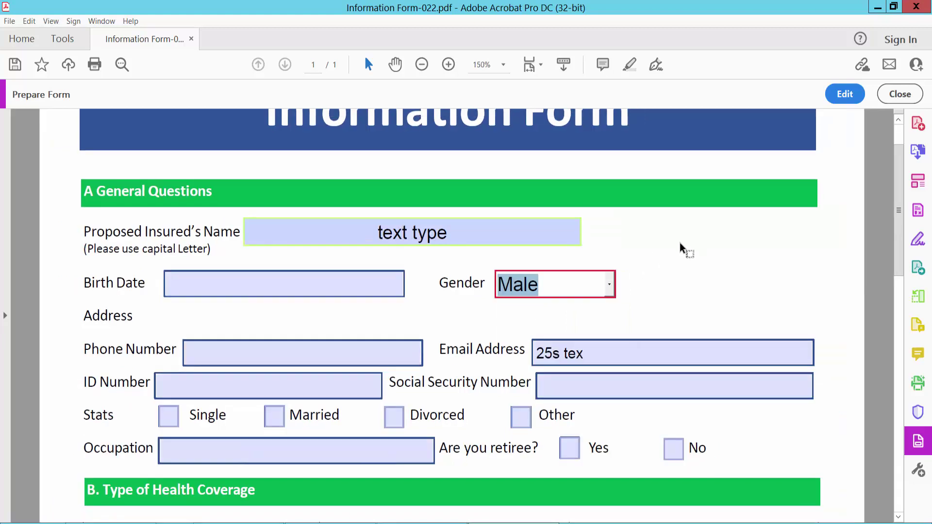
{"action": "left_click", "coordinate": [610, 289]}
{"action": "left_click", "coordinate": [537, 330]}
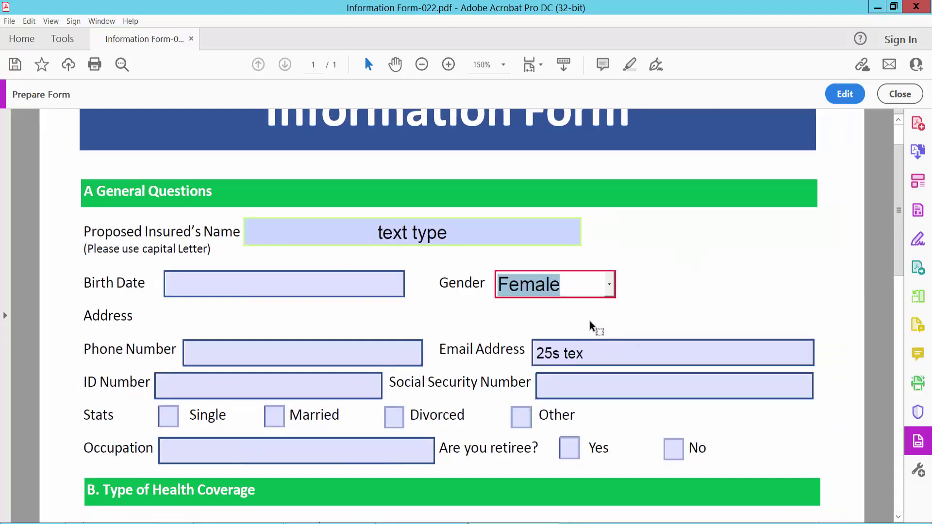
{"action": "left_click", "coordinate": [609, 286]}
{"action": "left_click", "coordinate": [537, 351]}
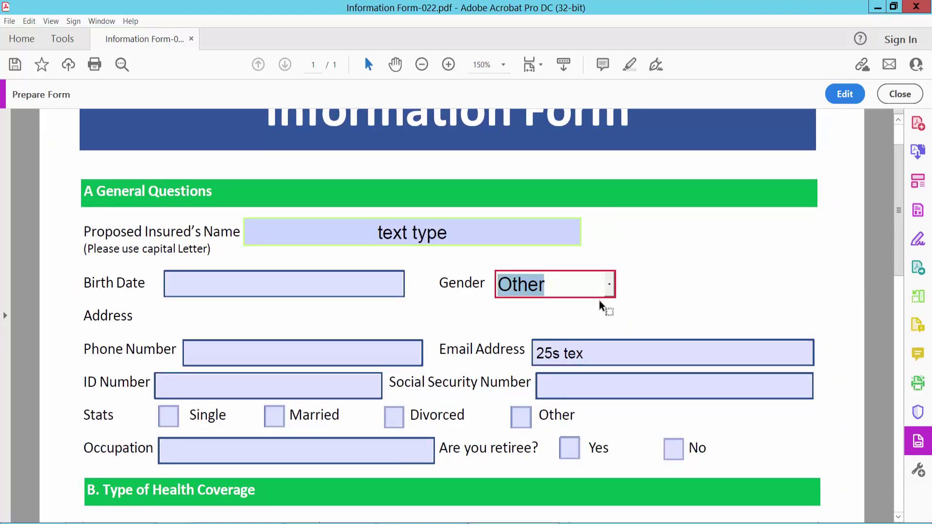
{"action": "left_click", "coordinate": [609, 286]}
{"action": "left_click", "coordinate": [538, 311]}
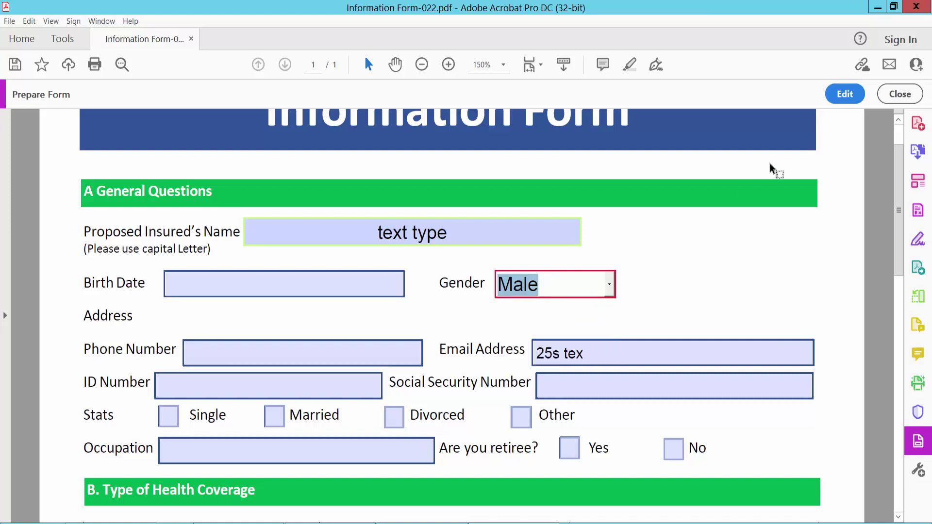
{"action": "left_click", "coordinate": [846, 96]}
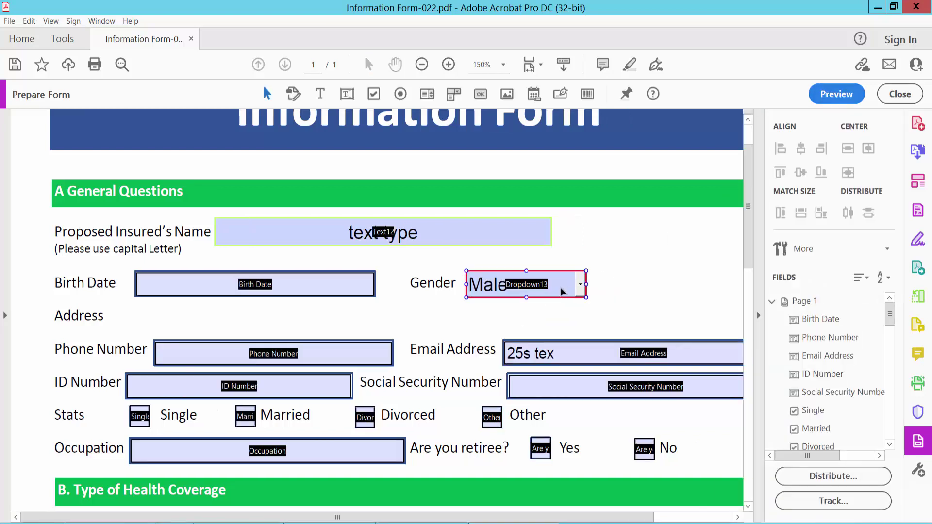
Step: In the Gender drop-down's properties, make Female the default item while keeping the Male, Female, Other order
{"action": "right_click", "coordinate": [566, 277]}
{"action": "left_click", "coordinate": [584, 200]}
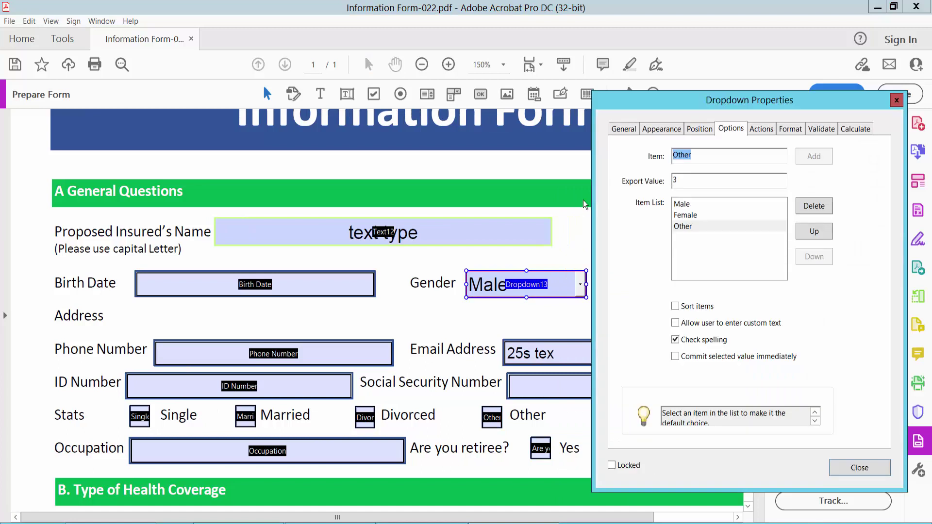
{"action": "left_click", "coordinate": [692, 216]}
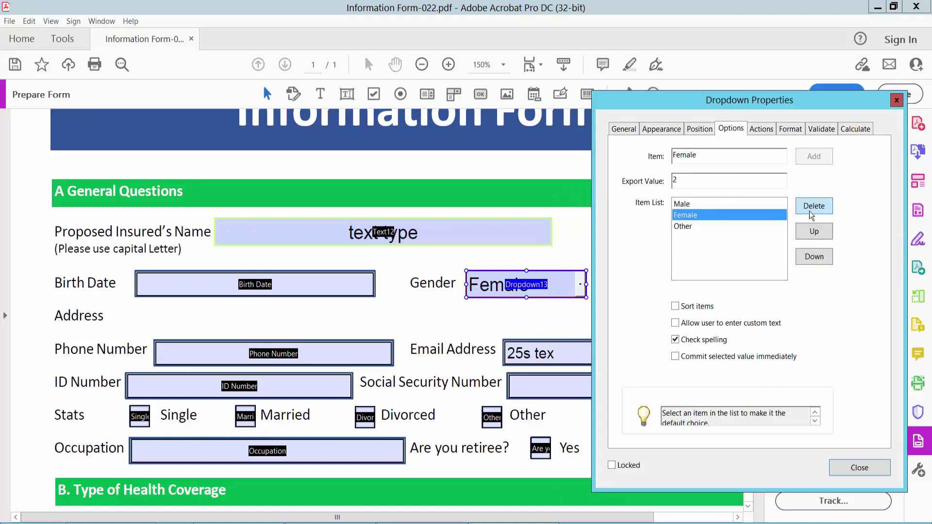
{"action": "left_click", "coordinate": [814, 232]}
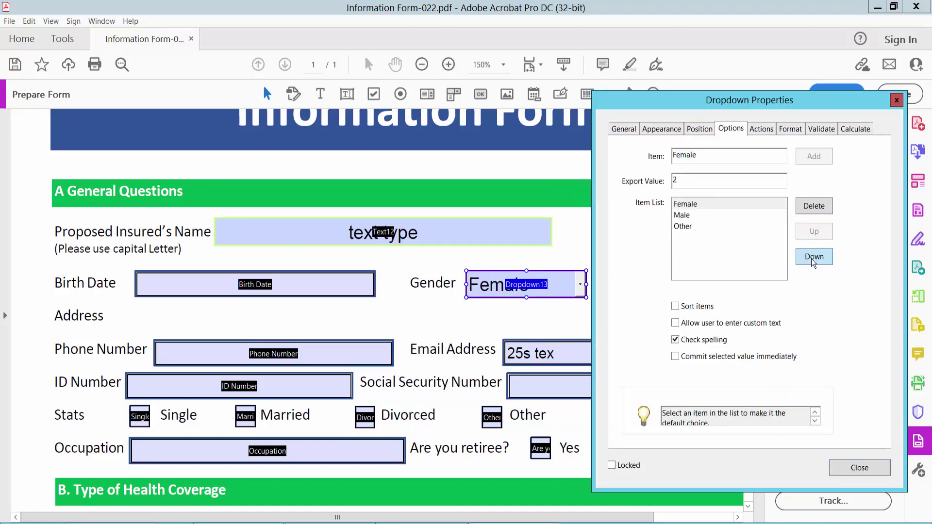
{"action": "left_click", "coordinate": [815, 258]}
Step: Review the field's Position, Appearance and General settings, then close the properties dialog
{"action": "left_click", "coordinate": [702, 130]}
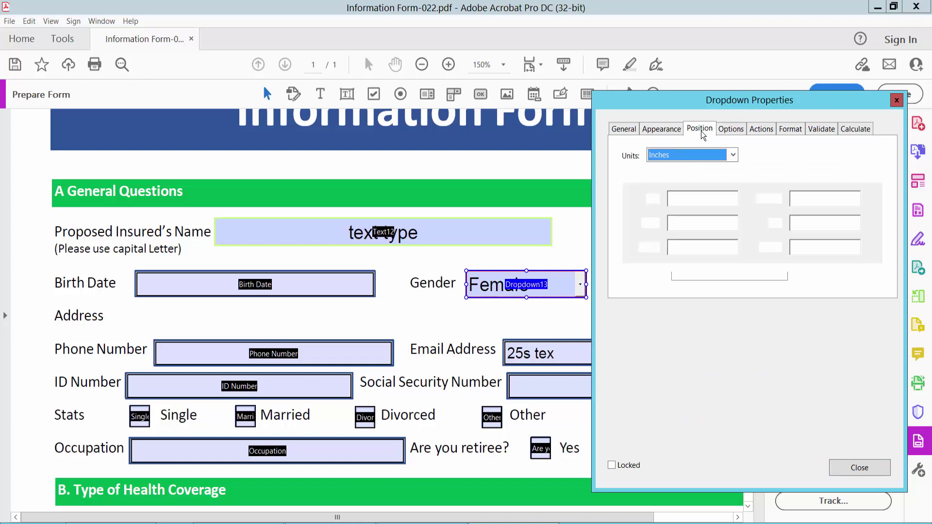
{"action": "left_click", "coordinate": [661, 129]}
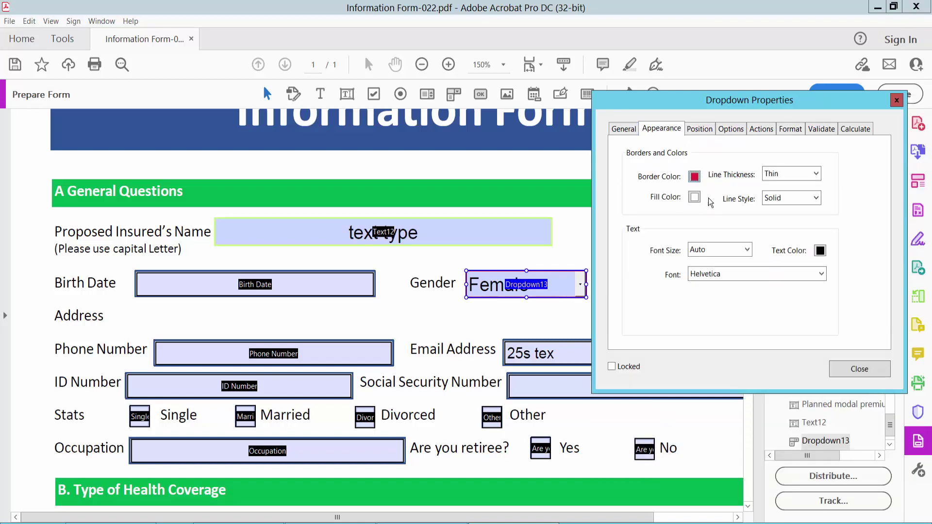
{"action": "left_click", "coordinate": [622, 129]}
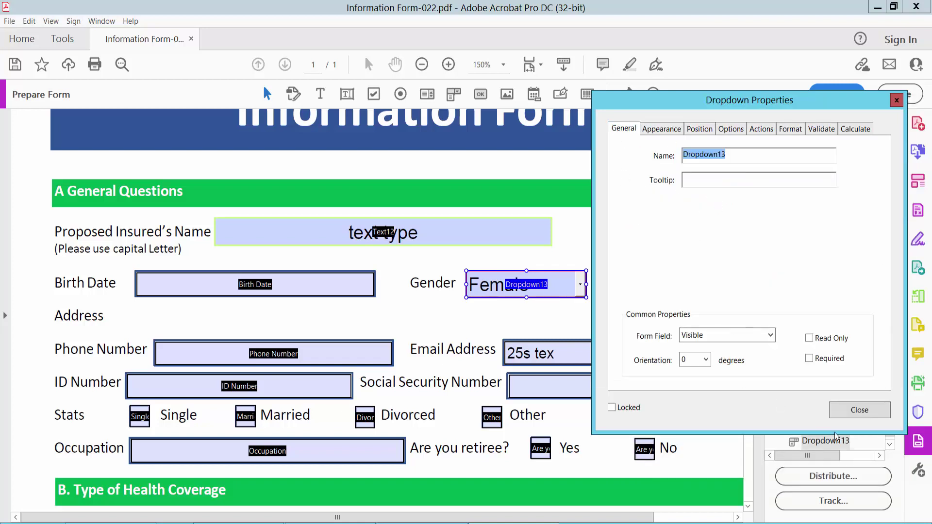
{"action": "left_click", "coordinate": [860, 412]}
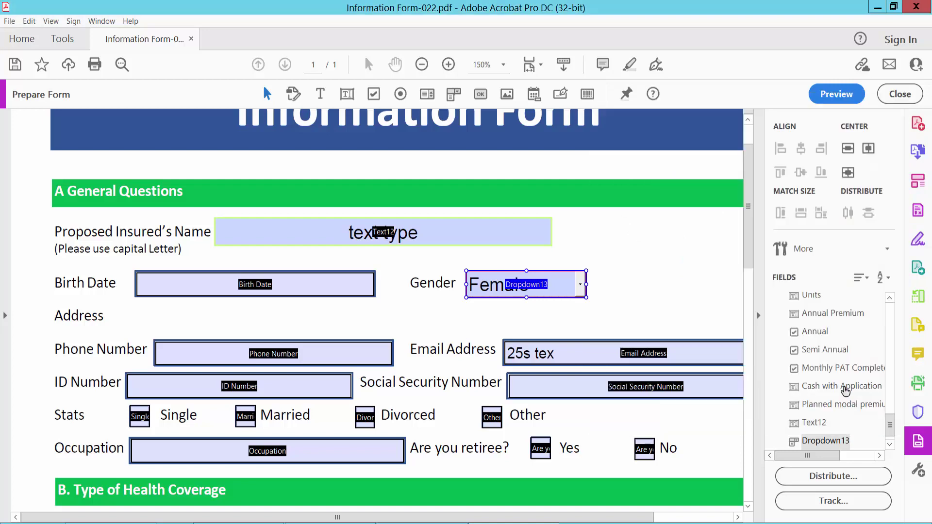
Step: Exit Prepare Form and scroll through the finished fillable Information Form showing Female for Gender
{"action": "left_click", "coordinate": [900, 94]}
{"action": "scroll", "coordinate": [558, 245], "scroll_direction": "down", "scroll_amount": 3, "text": "ctrl"}
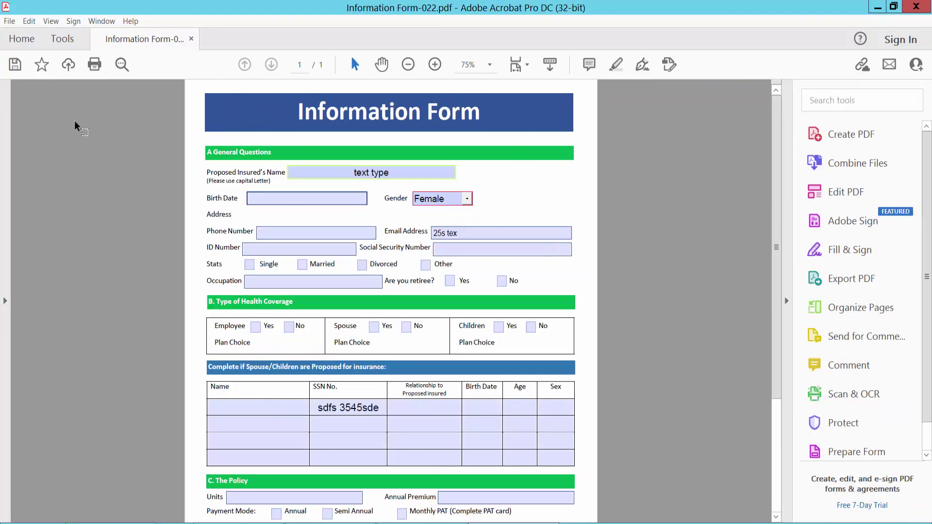